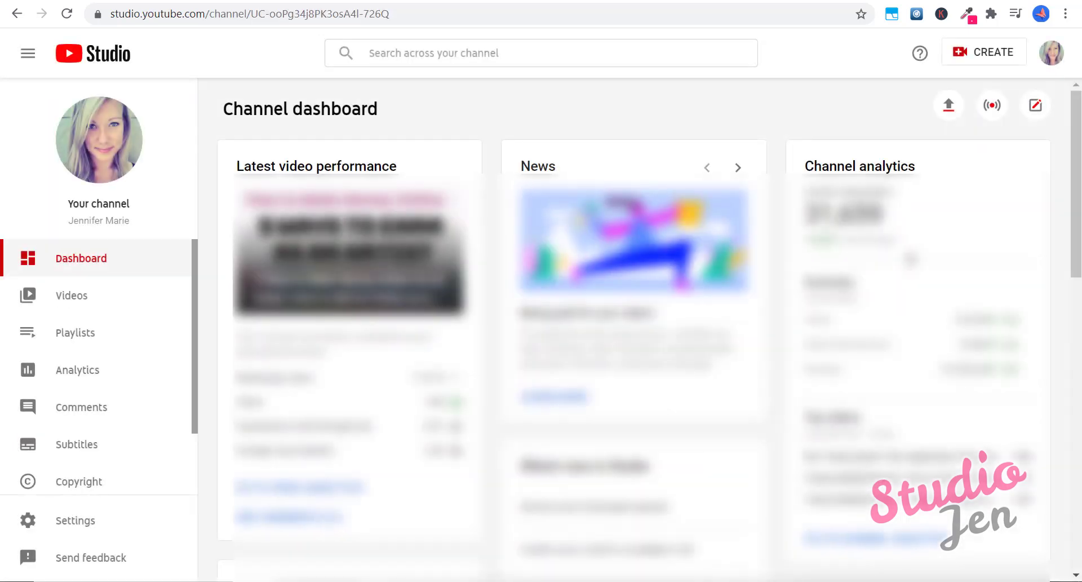
Step: Show the channel's comments and highlight the word PRIZM in the first crypto spam comment
left_click(147, 409)
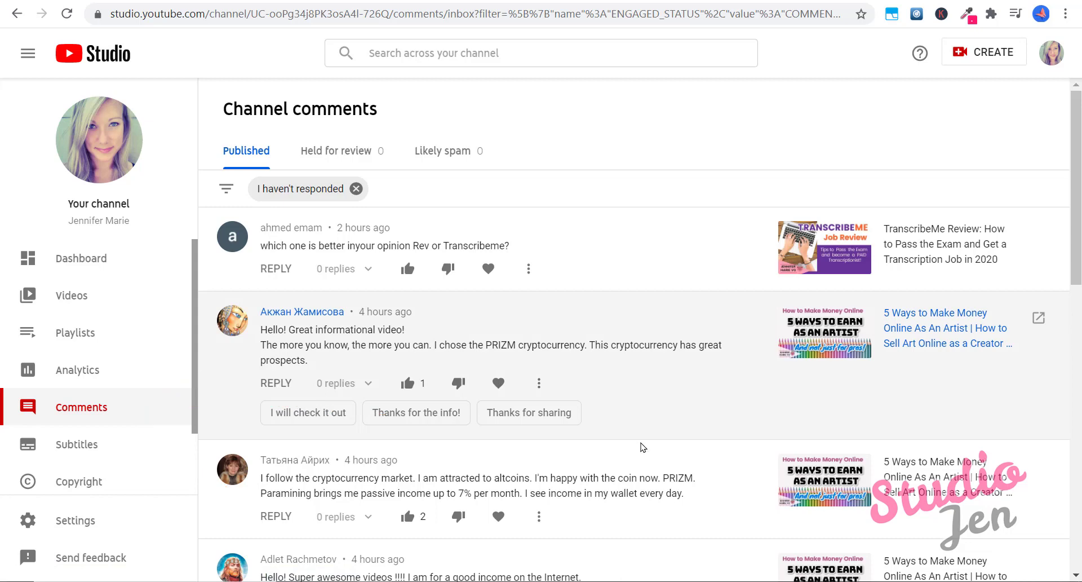
scroll(659, 485, "down", 2)
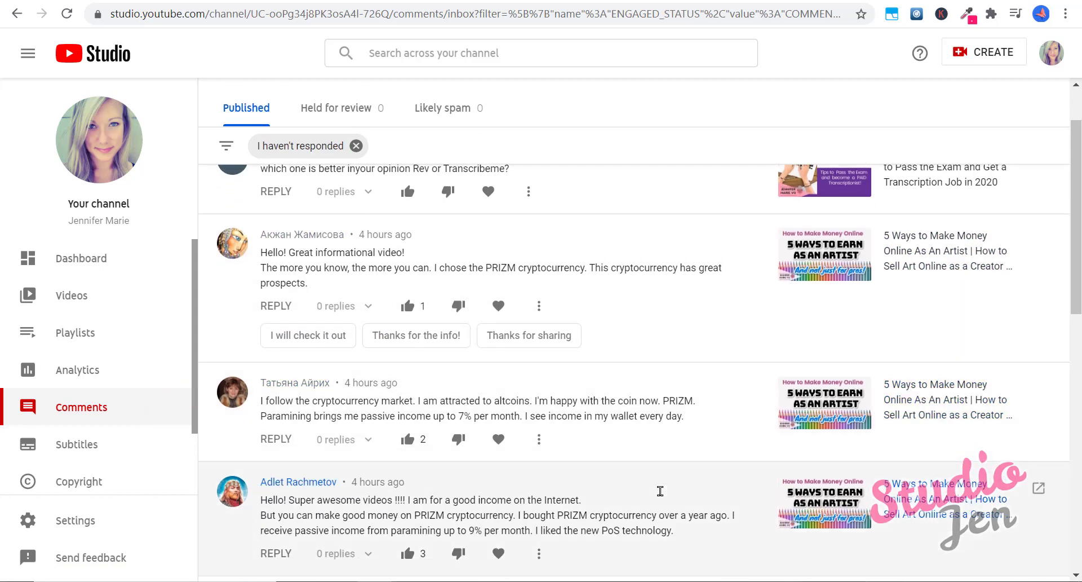
scroll(648, 468, "down", 1)
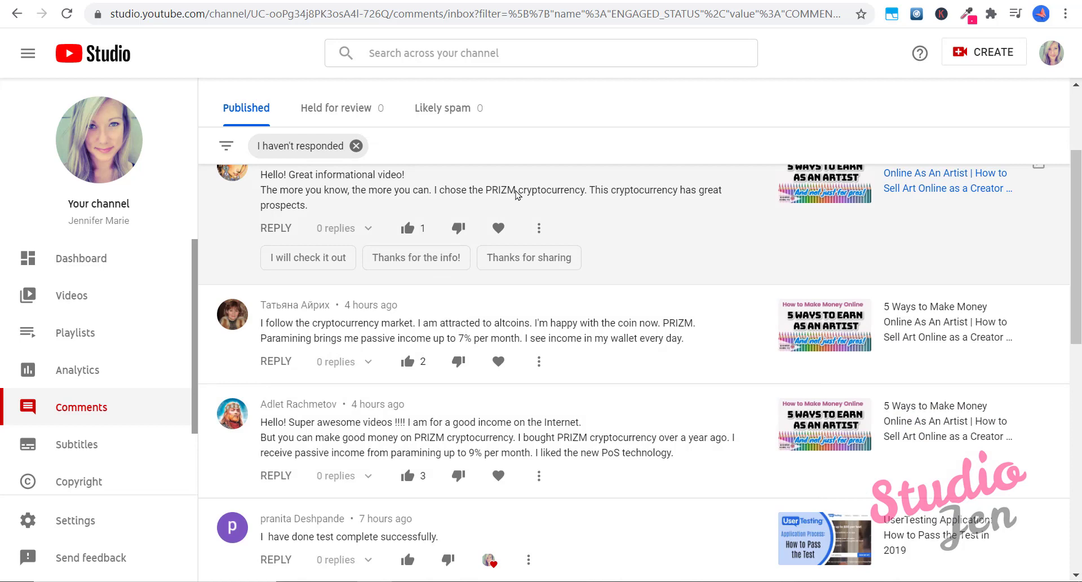
left_click_drag(516, 192, 487, 192)
Step: Copy the word PRIZM and hide the first PRIZM spam commenter from the channel
right_click(491, 192)
left_click(501, 206)
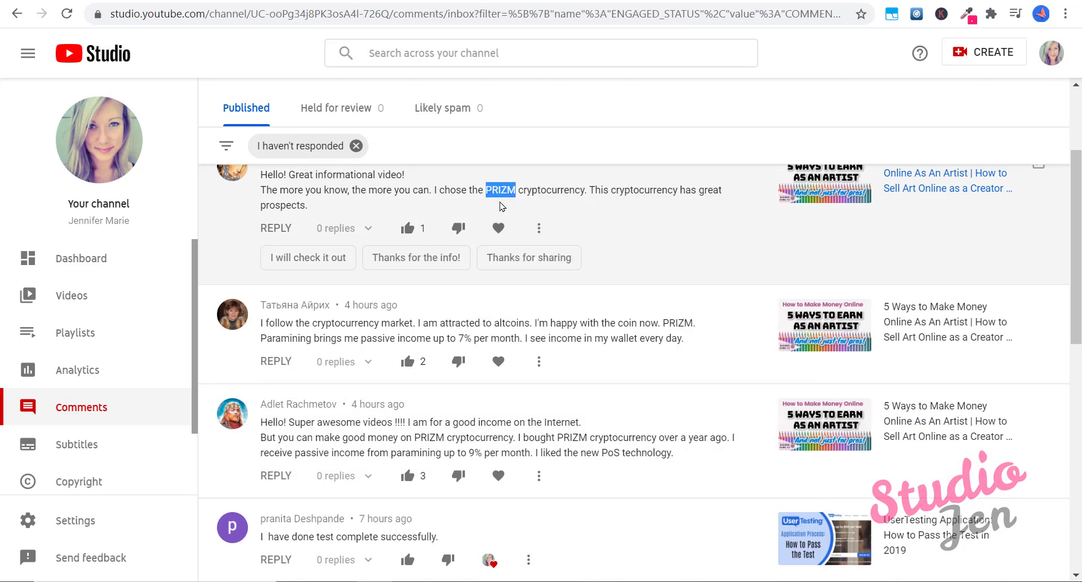
left_click(562, 214)
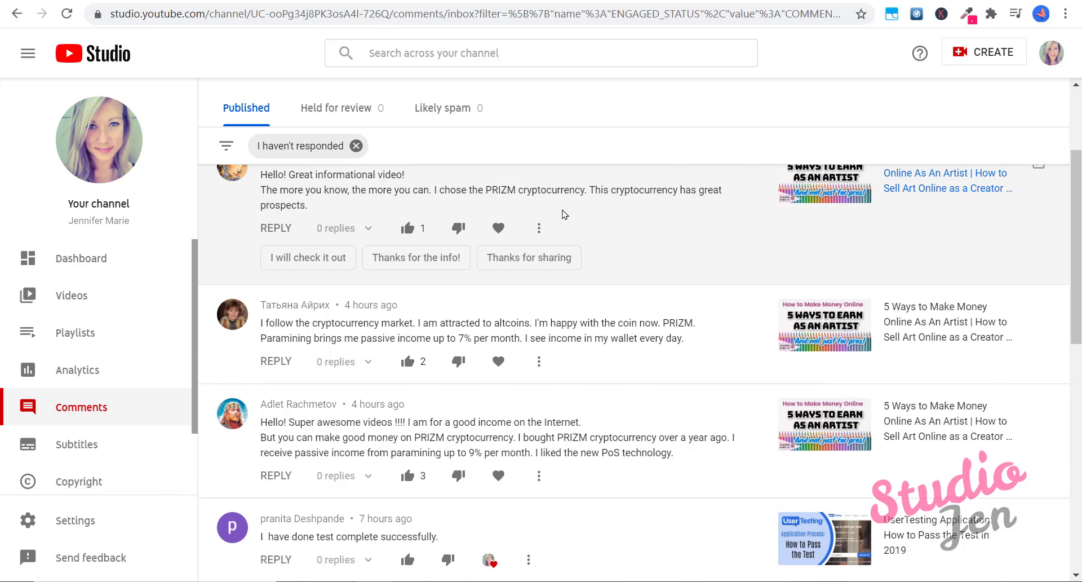
left_click(540, 228)
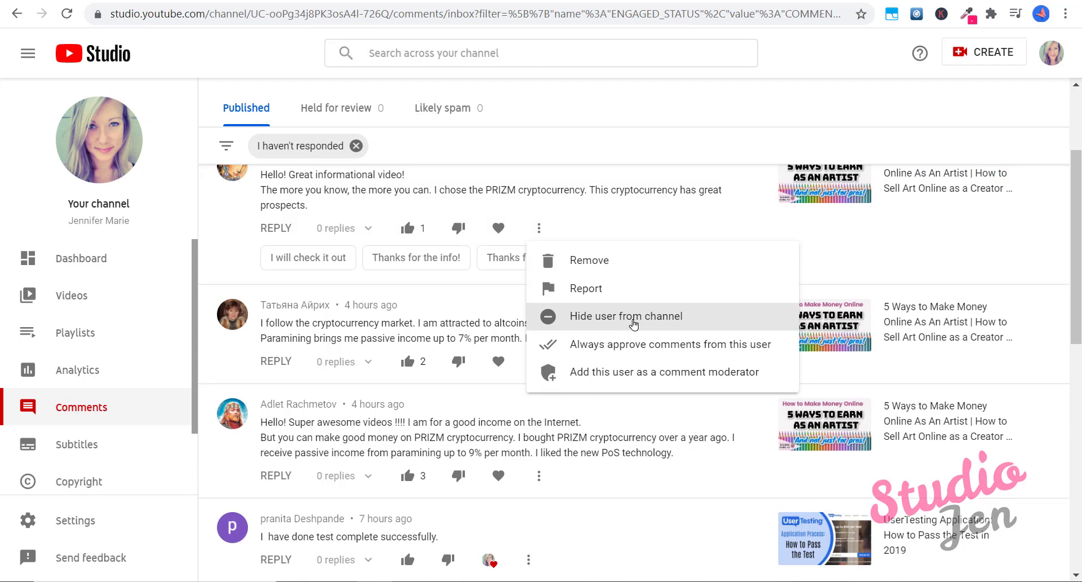
left_click(634, 317)
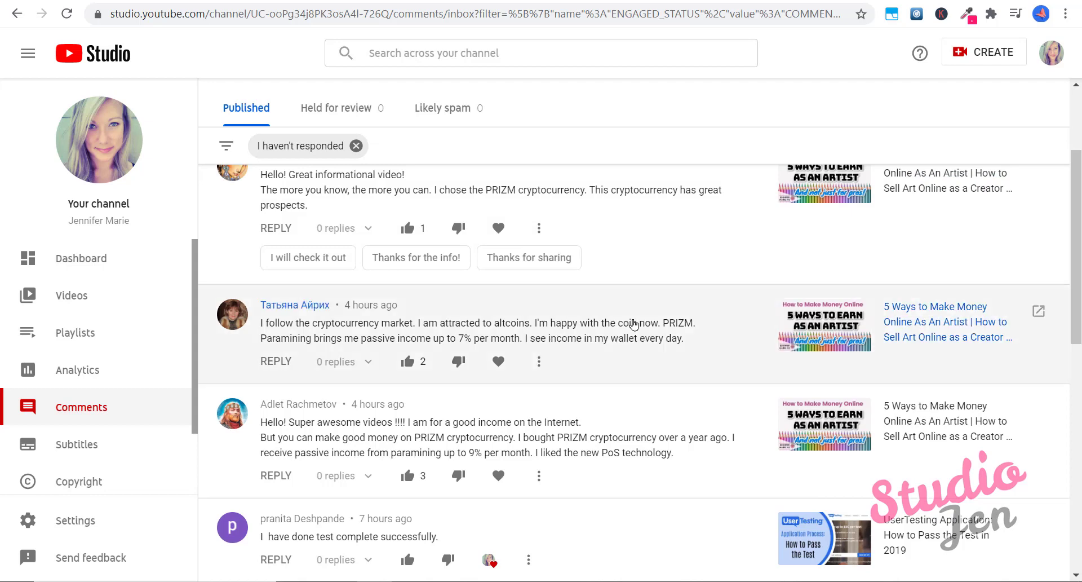
scroll(635, 301, "up", 1)
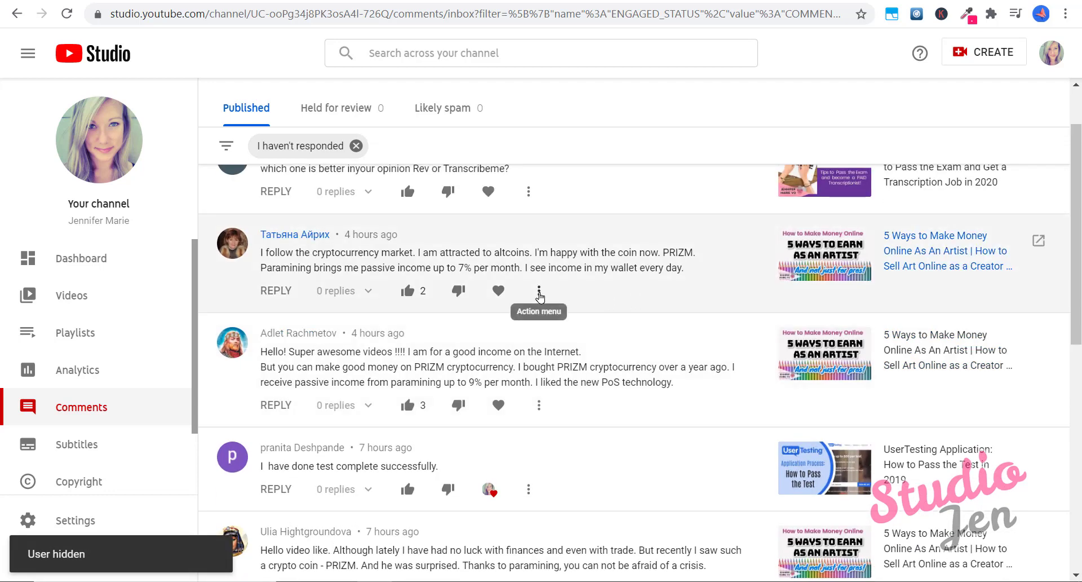
Step: Hide the altcoins commenter and two more PRIZM spam commenters from the channel
left_click(539, 291)
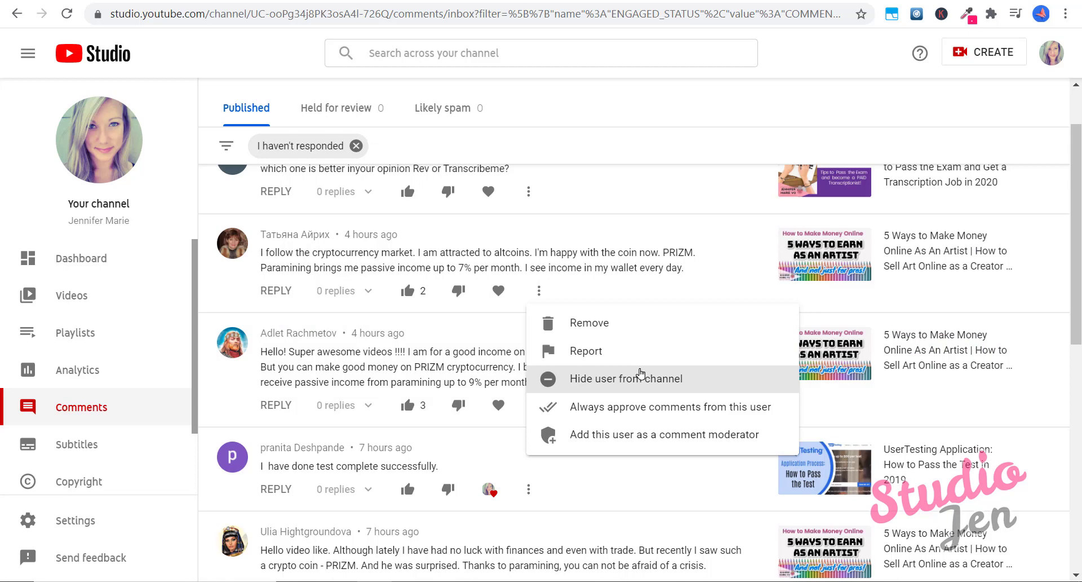
left_click(637, 378)
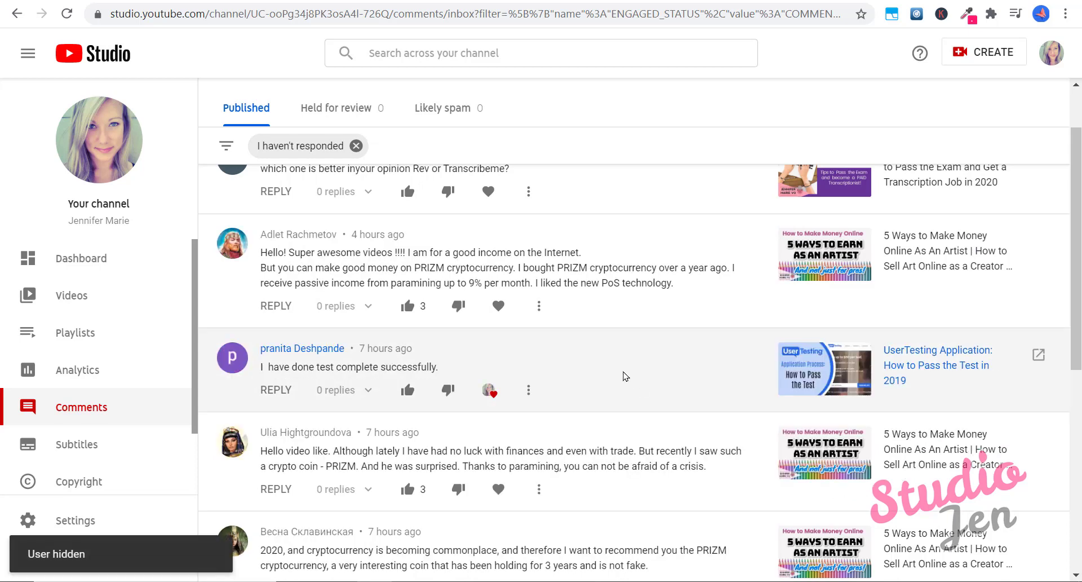
left_click(540, 307)
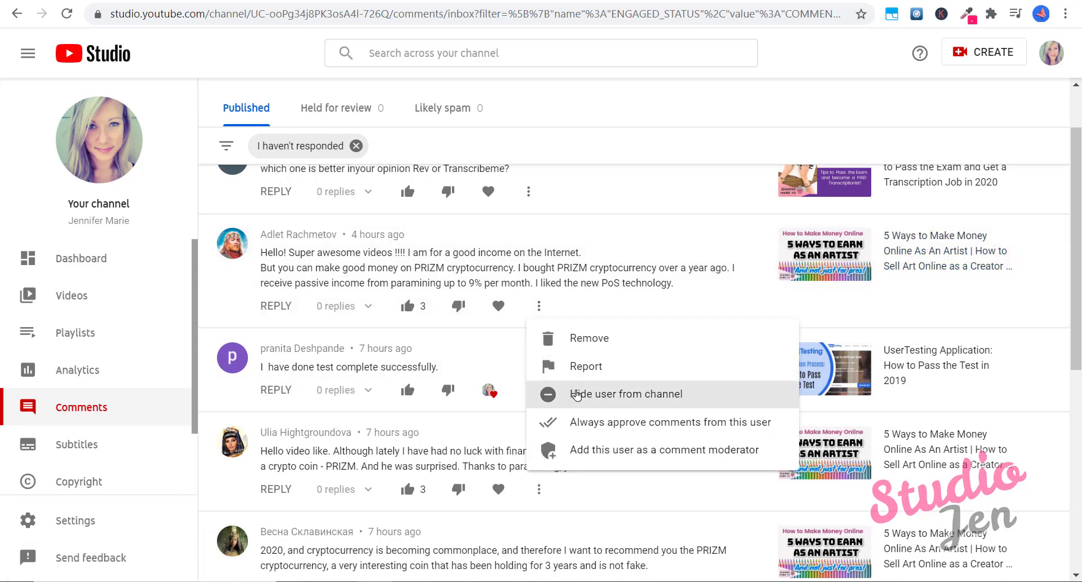
left_click(577, 394)
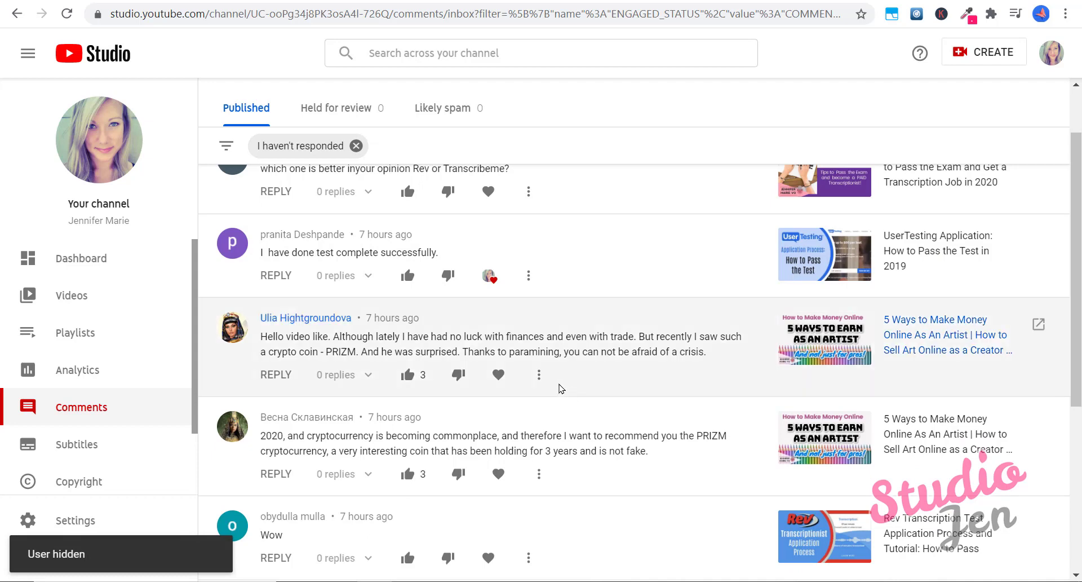
left_click(539, 374)
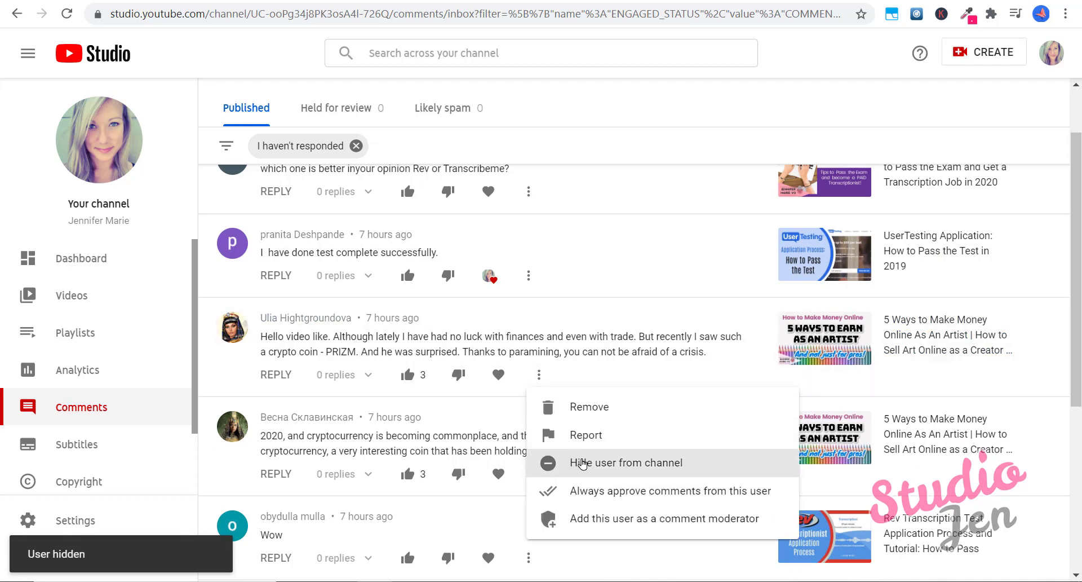
left_click(582, 463)
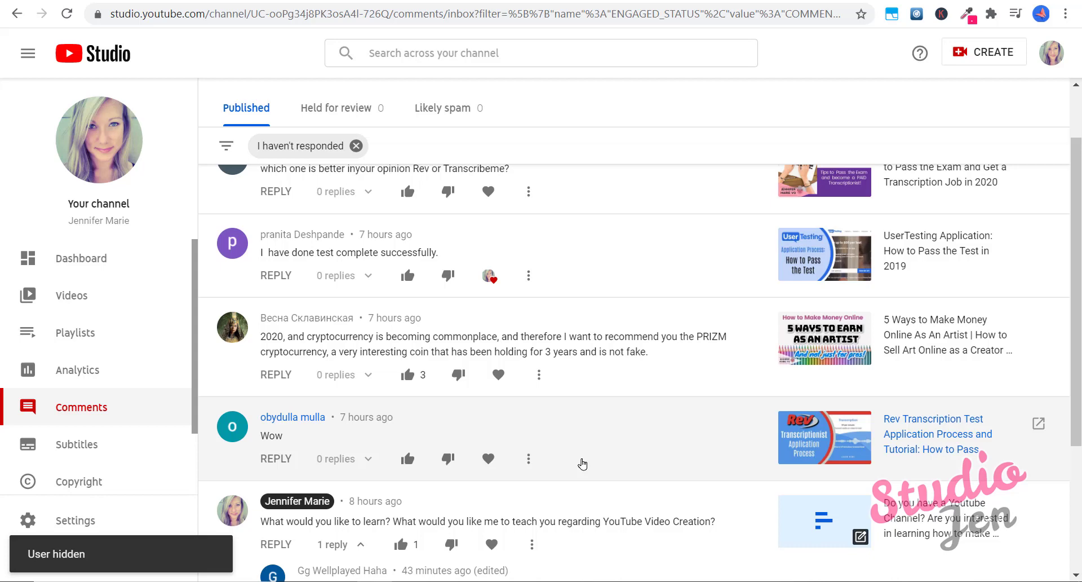
scroll(102, 439, "down", 2)
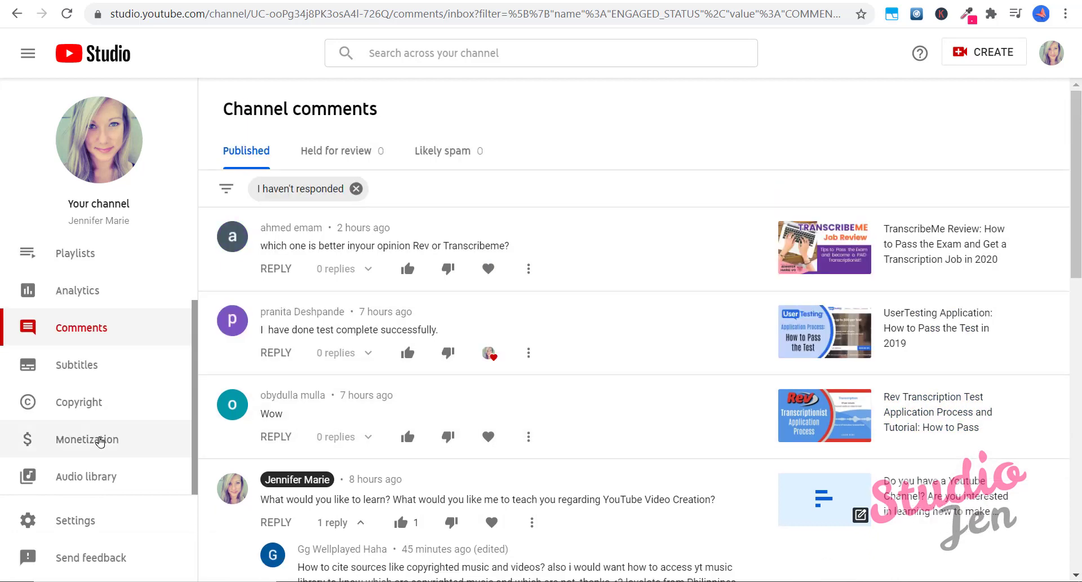
Step: In Settings > Community, add the pasted PRIZM and typed altcoins as blocked words
left_click(82, 525)
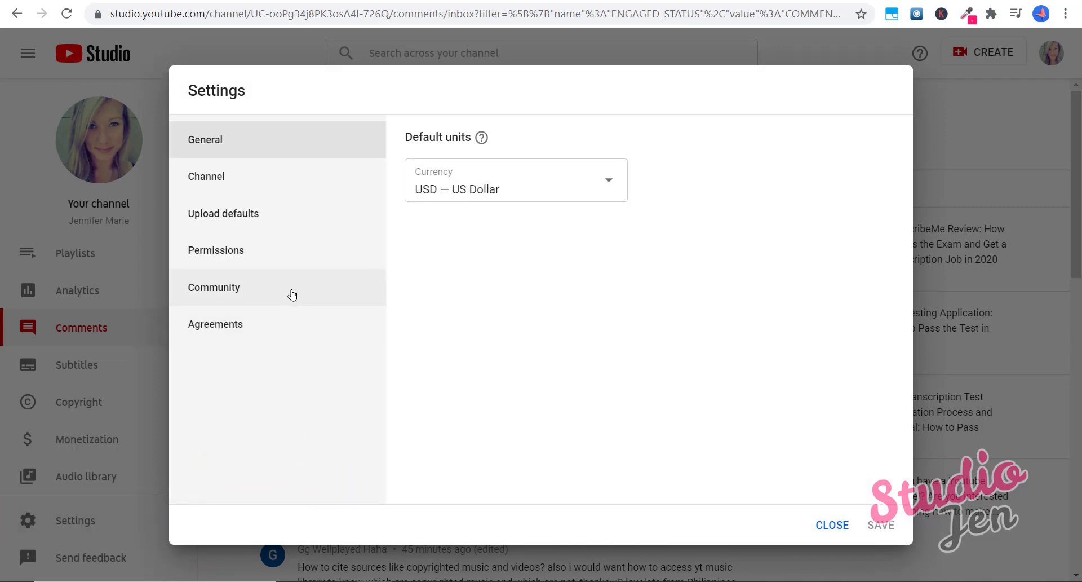
left_click(356, 292)
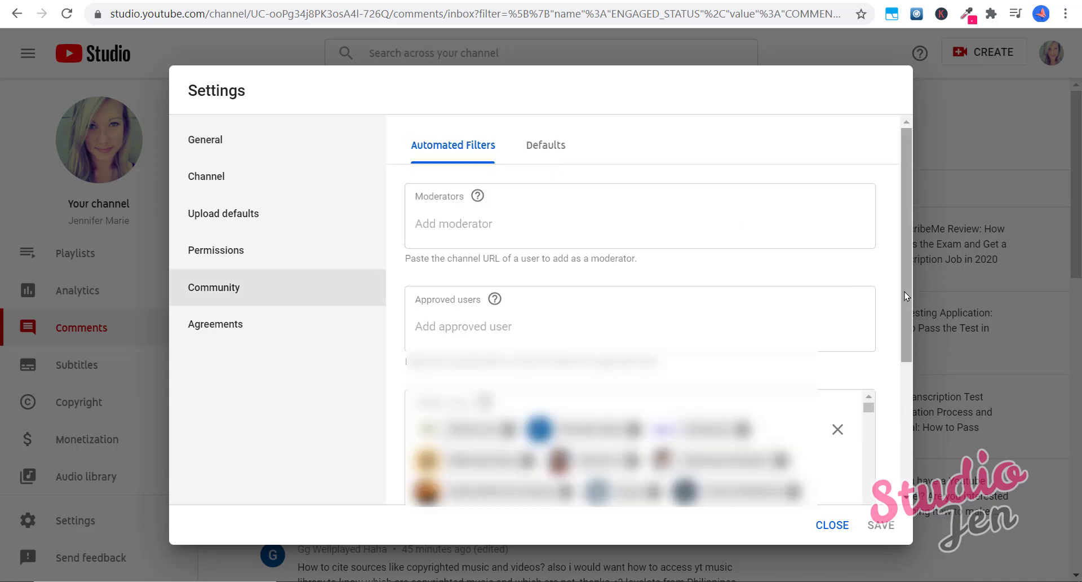
left_click_drag(907, 297, 909, 444)
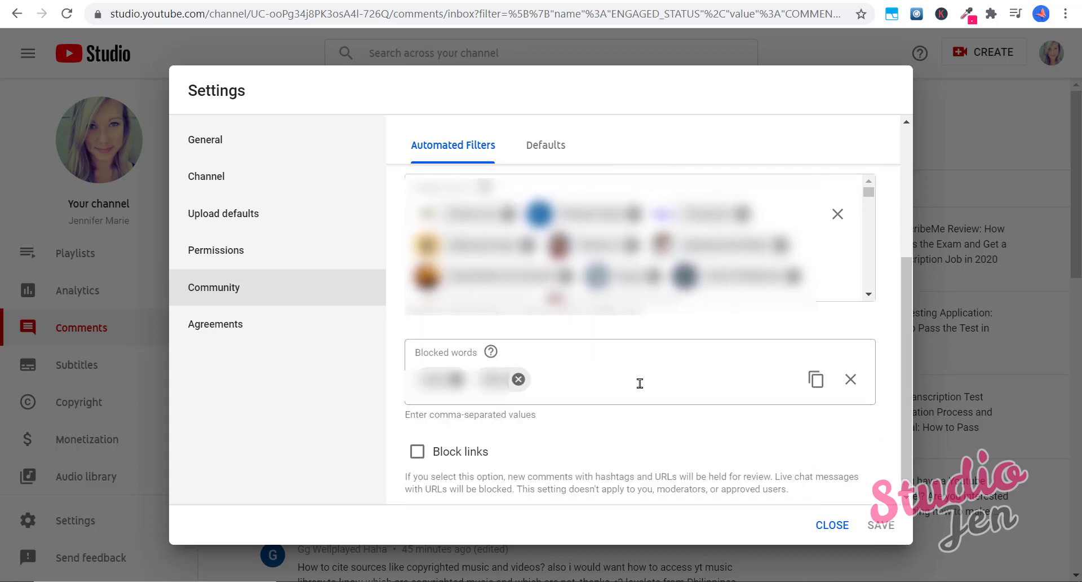
left_click(609, 383)
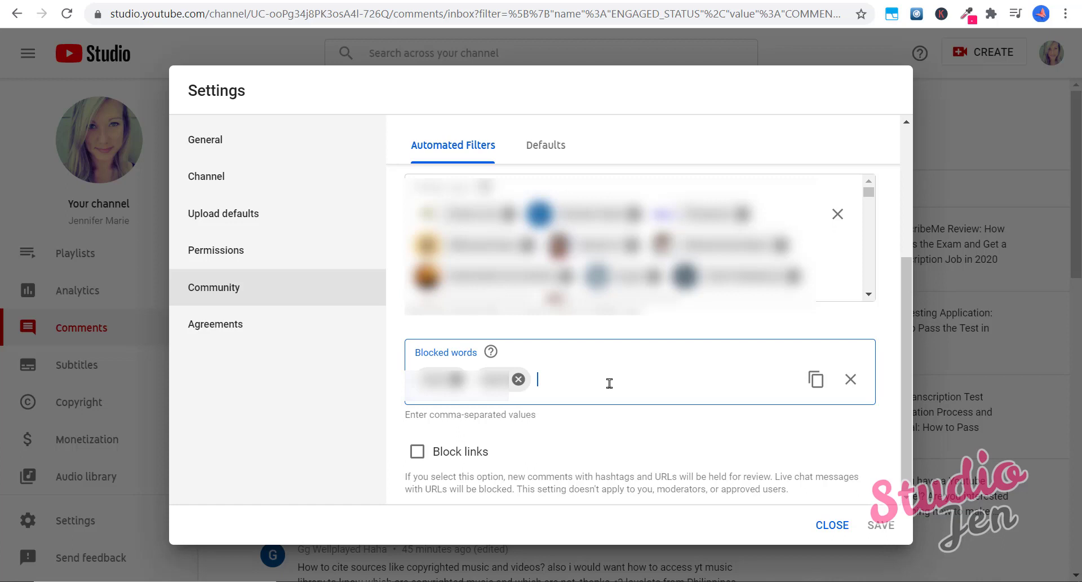
right_click(609, 383)
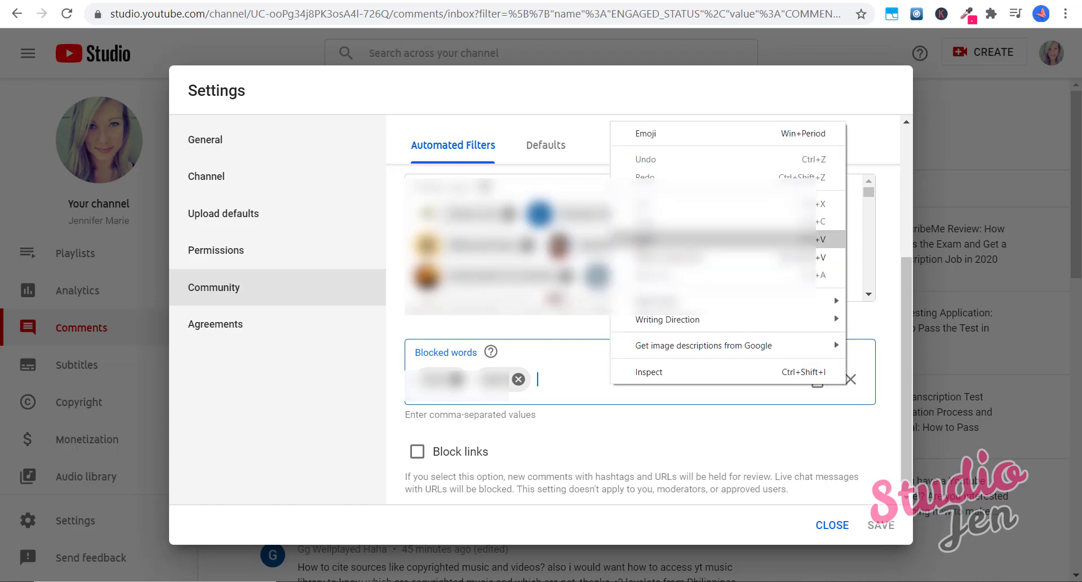
left_click(648, 239)
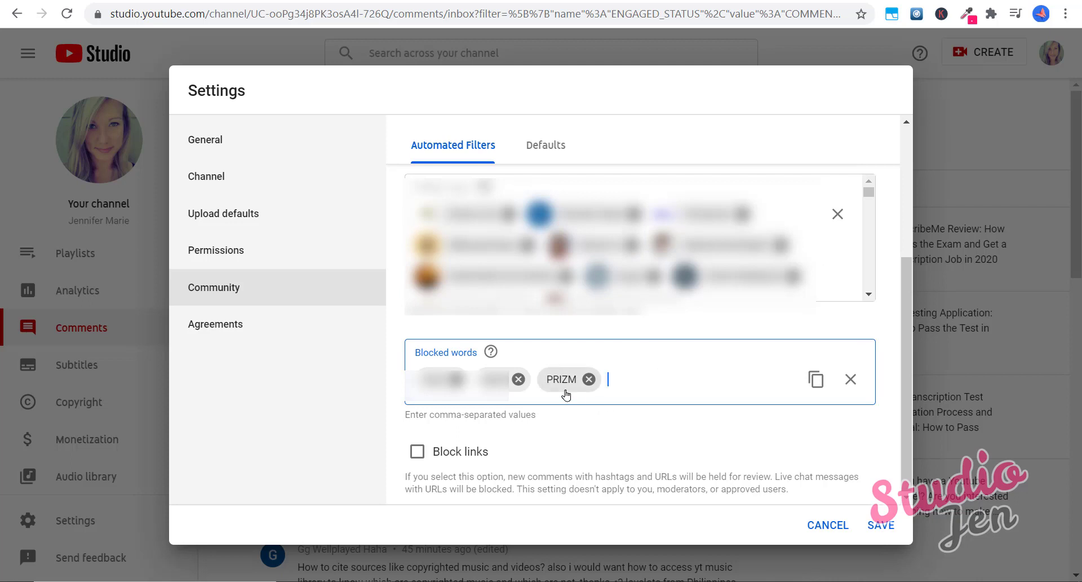
type("a")
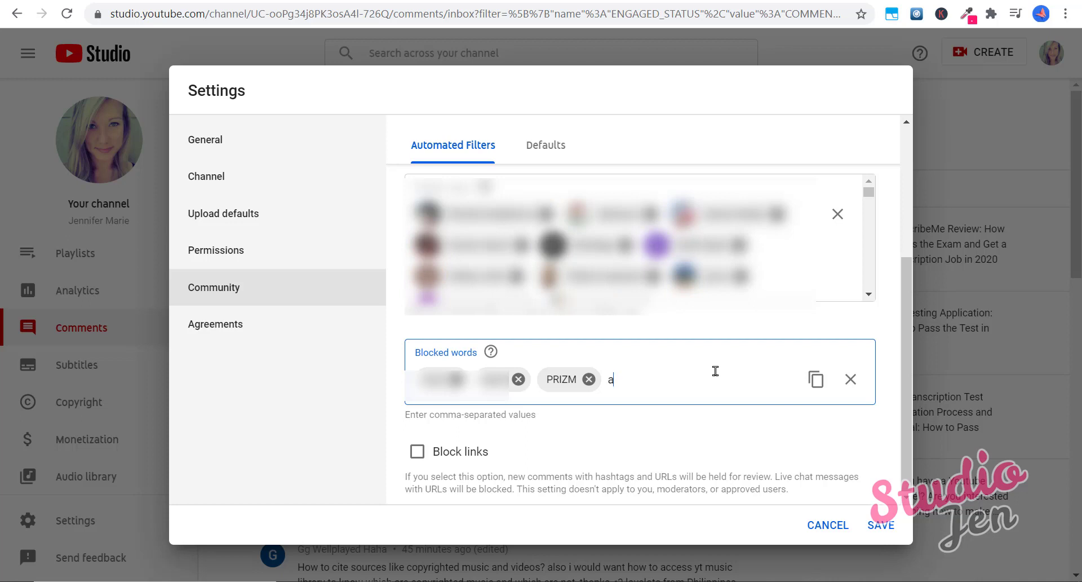
type("ltcoins")
left_click(634, 441)
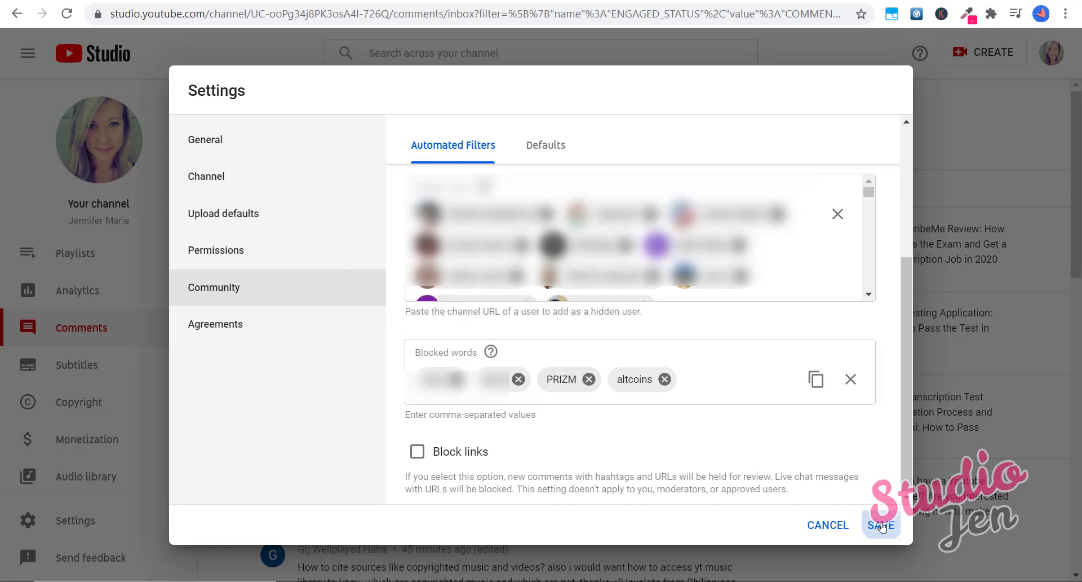
Step: Save the blocked words, then confirm the Held for review and Likely spam queues are empty
left_click(881, 525)
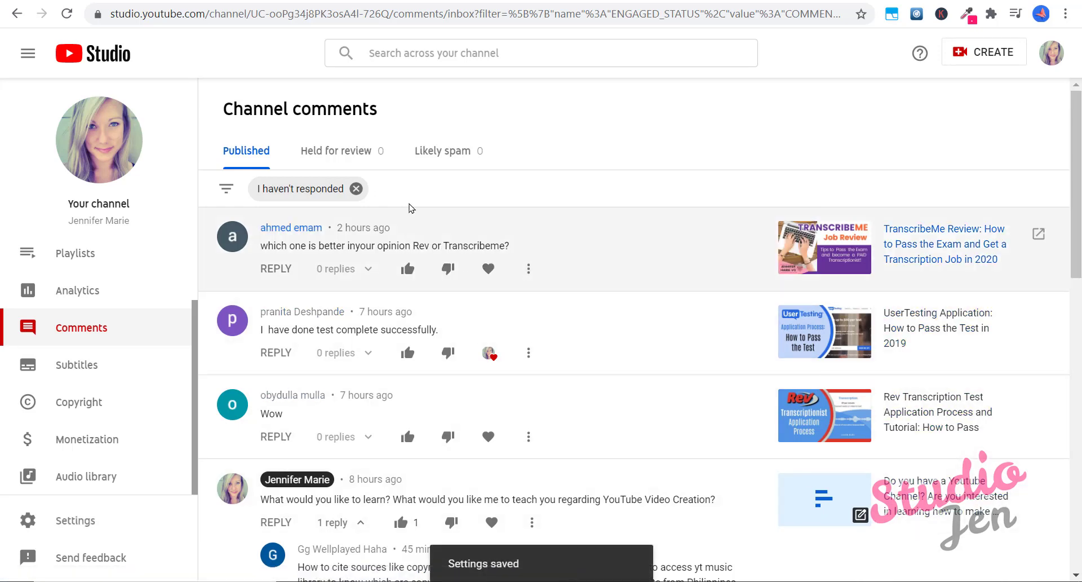
left_click(371, 162)
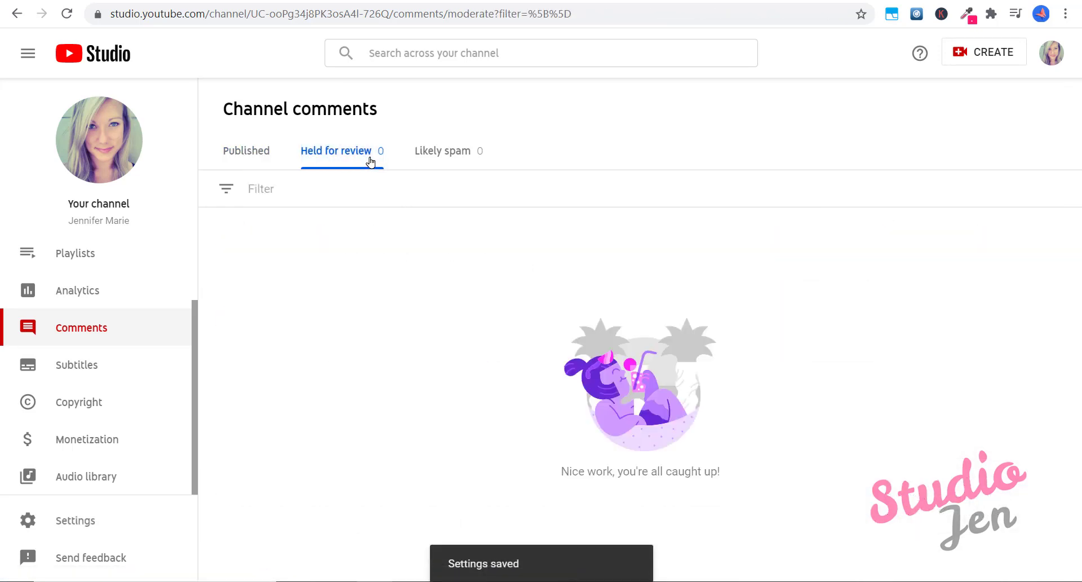
left_click(440, 158)
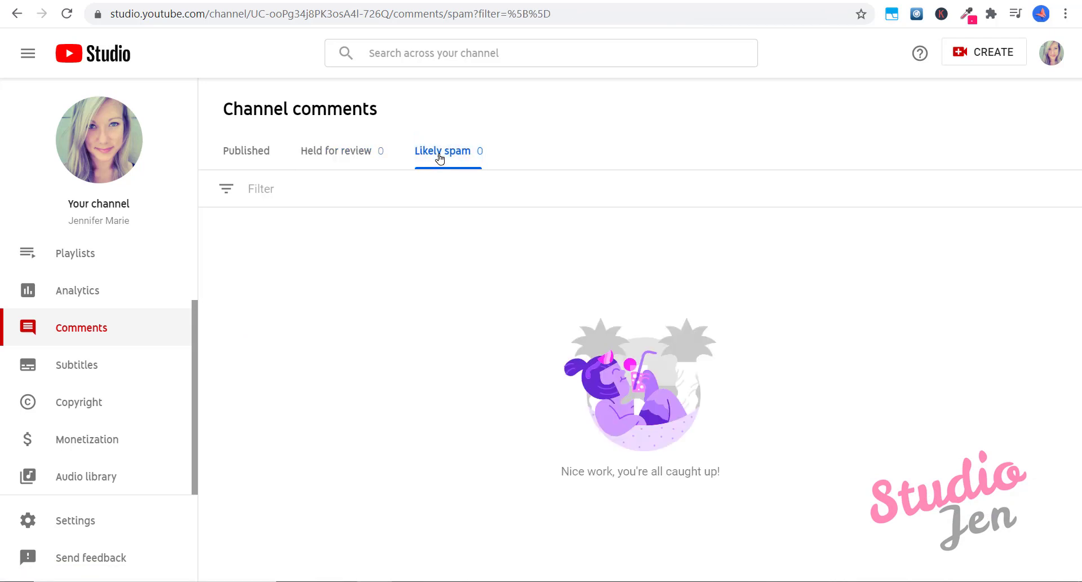